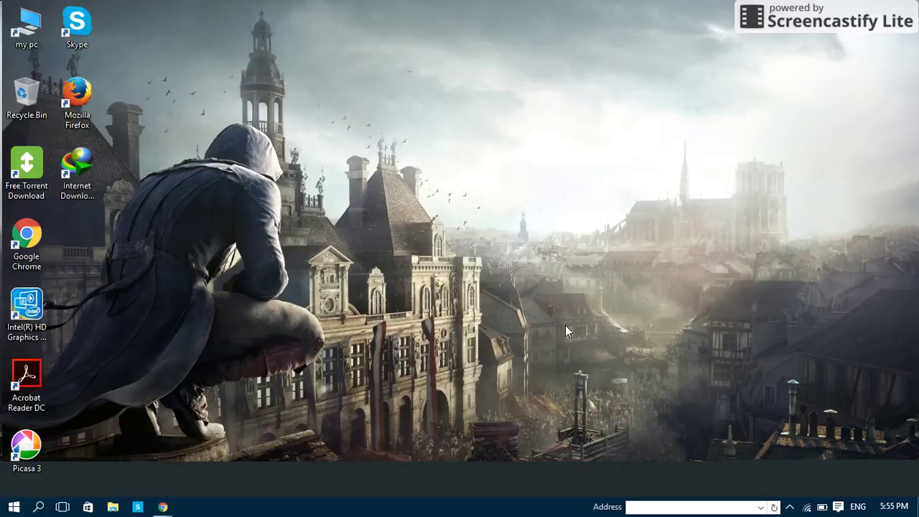
# Step: Start the Zippyshare file download in Chrome, then minimize the browser
pyautogui.moveTo(164, 507)
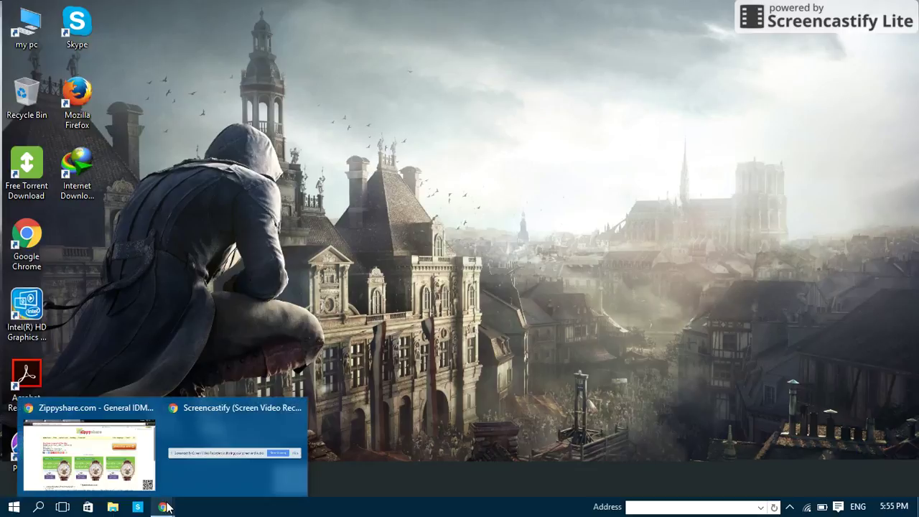
pyautogui.moveTo(112, 439)
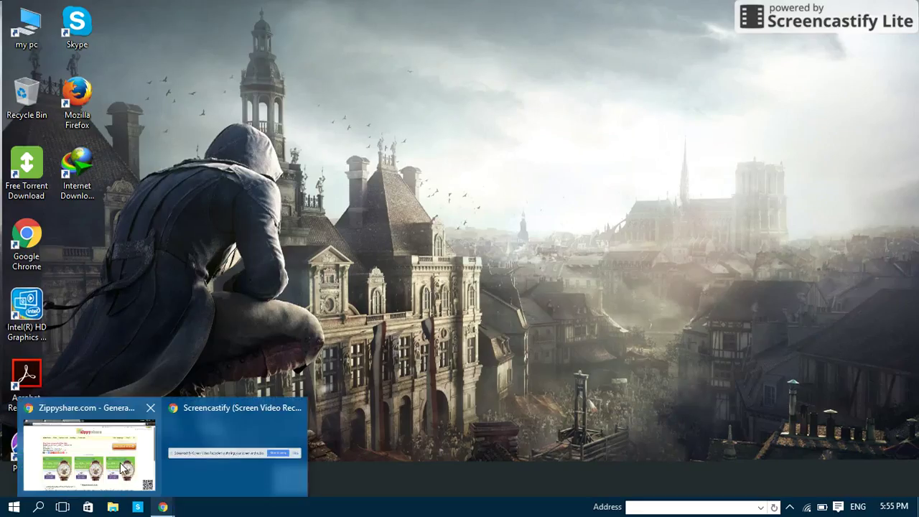
pyautogui.click(82, 448)
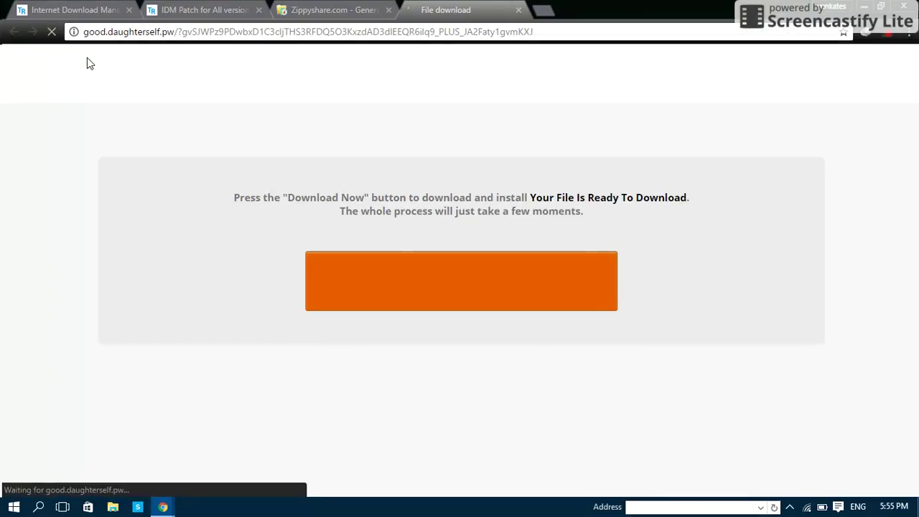
pyautogui.click(495, 284)
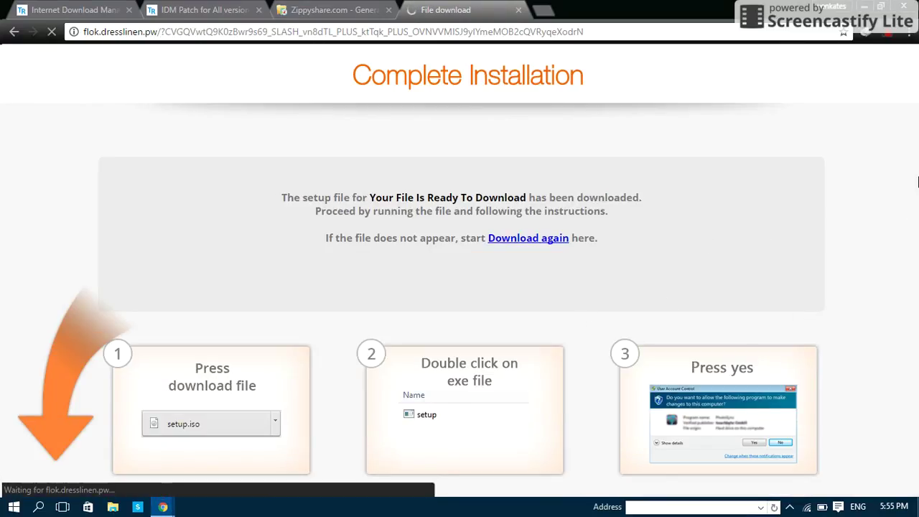
pyautogui.click(864, 7)
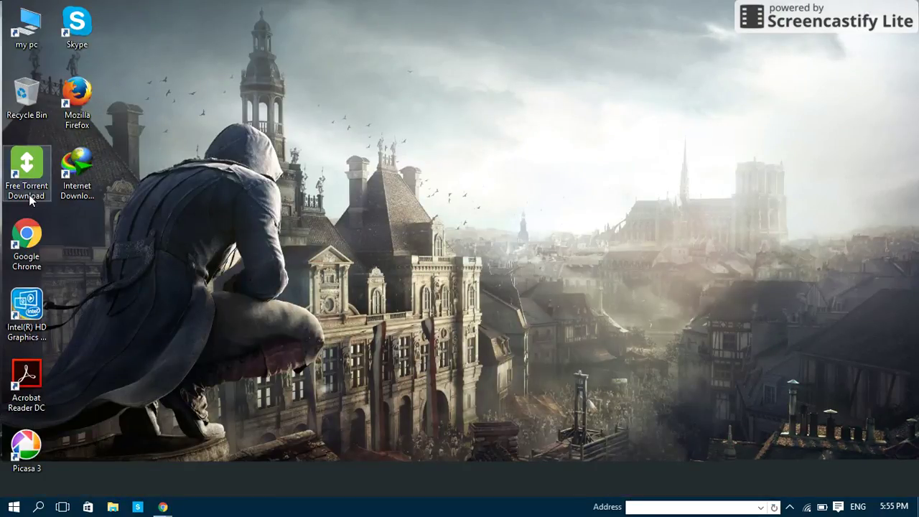
# Step: Launch Internet Download Manager and check the General IDM_patch download's details
pyautogui.doubleClick(68, 194)
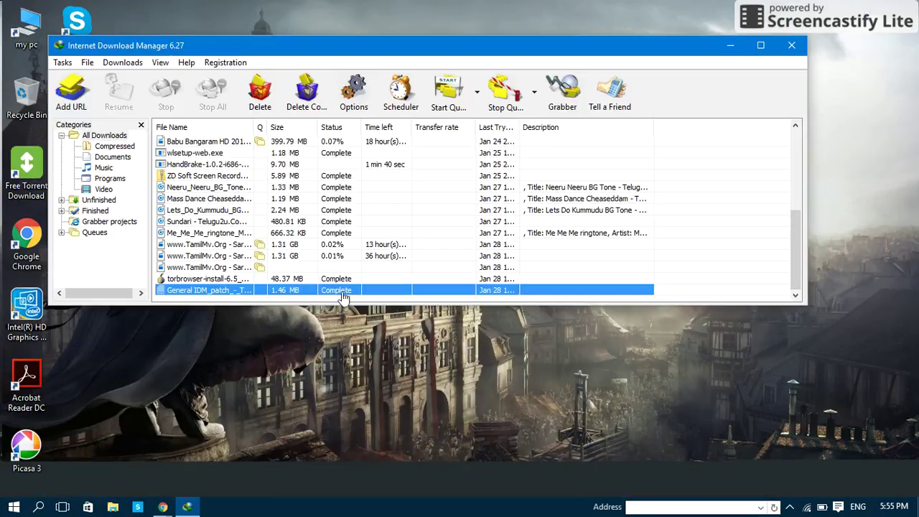
pyautogui.rightClick(286, 293)
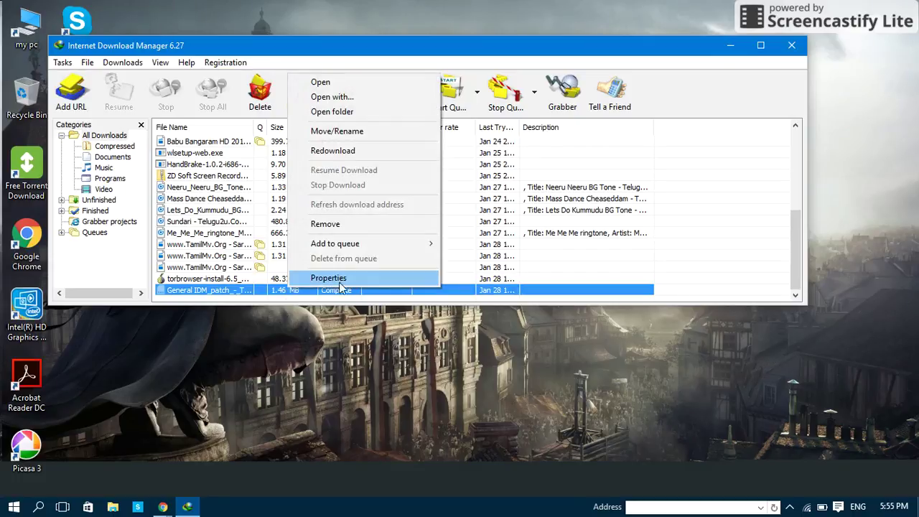
pyautogui.click(306, 85)
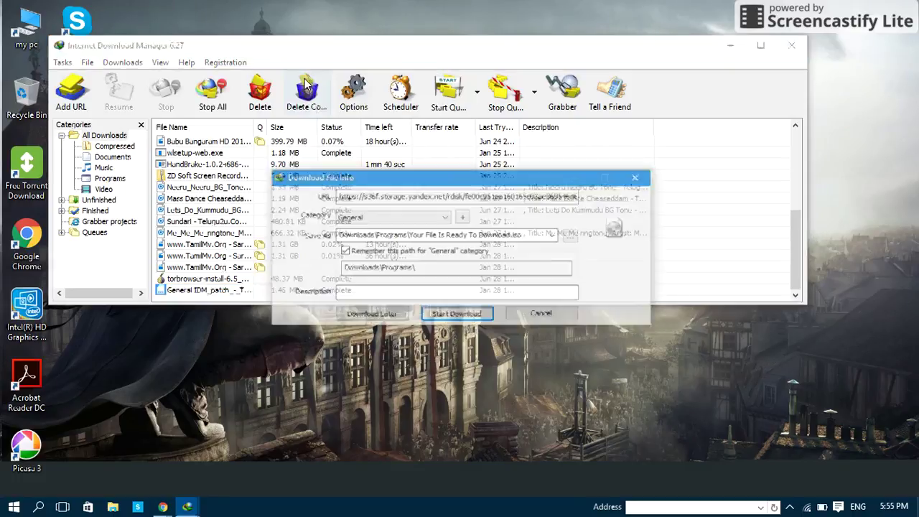
pyautogui.click(541, 313)
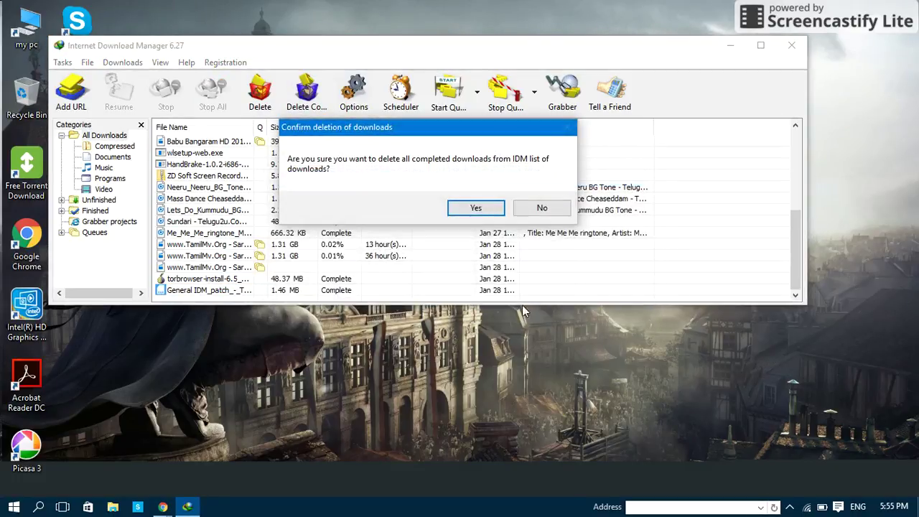
pyautogui.click(542, 207)
# Step: Open the IDM_patch archive, cancel the unpack folder prompt, minimize both windows, and open my pc
pyautogui.rightClick(486, 289)
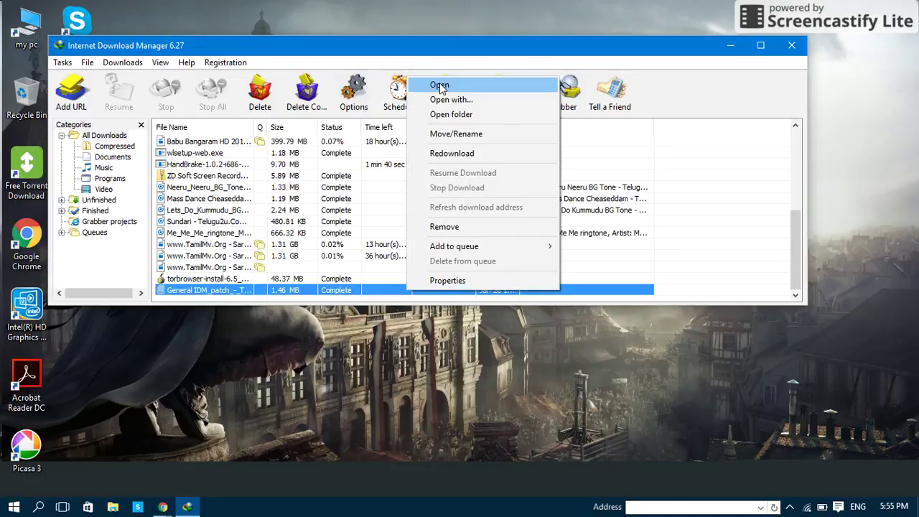
pyautogui.click(503, 85)
pyautogui.click(330, 217)
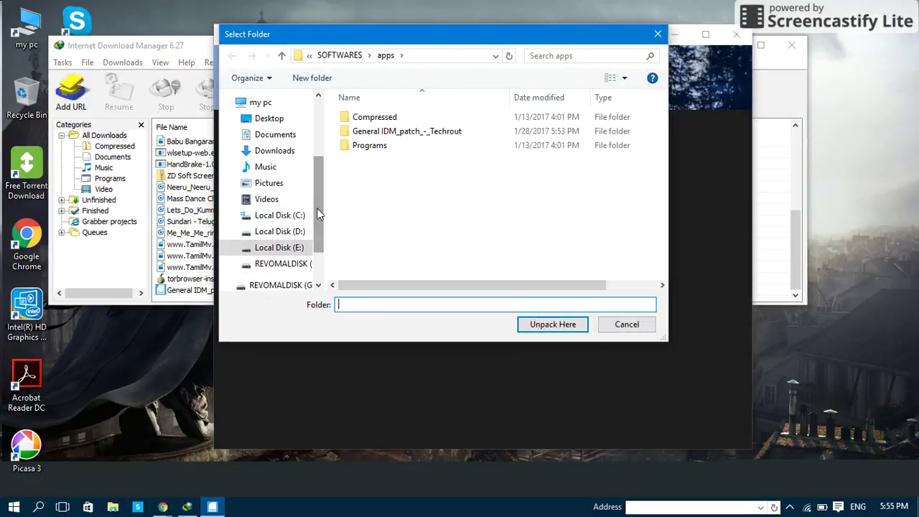
pyautogui.click(614, 326)
pyautogui.click(682, 35)
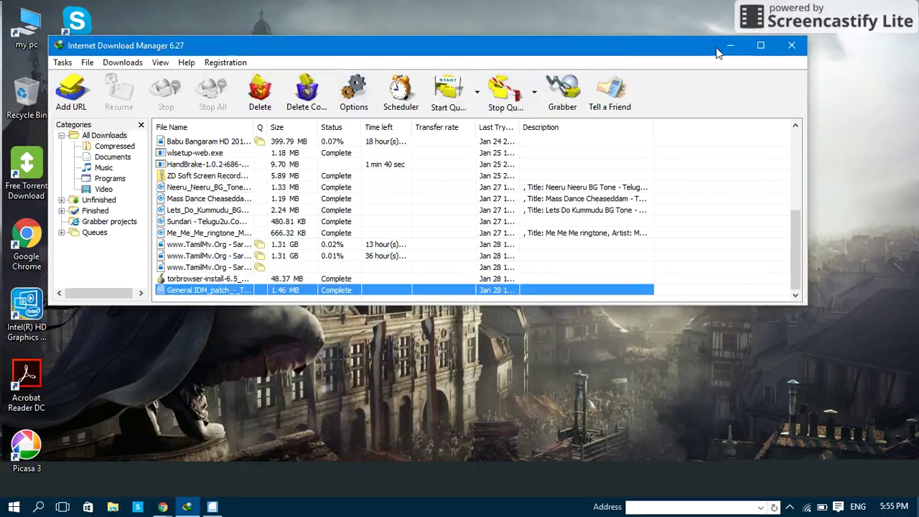
pyautogui.click(729, 43)
pyautogui.doubleClick(32, 28)
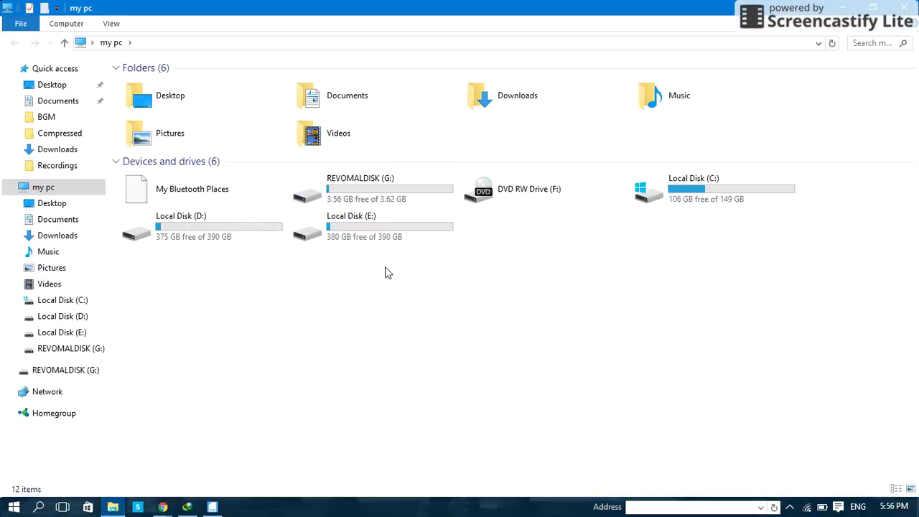
# Step: After checking the D: downloads folder, browse to Local Disk (E:) › SOFTWARES › apps
pyautogui.doubleClick(350, 236)
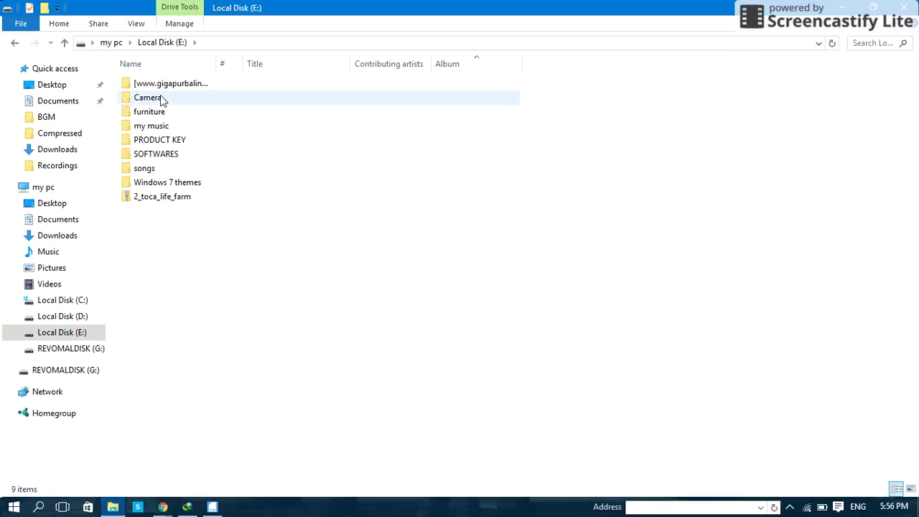
pyautogui.click(14, 43)
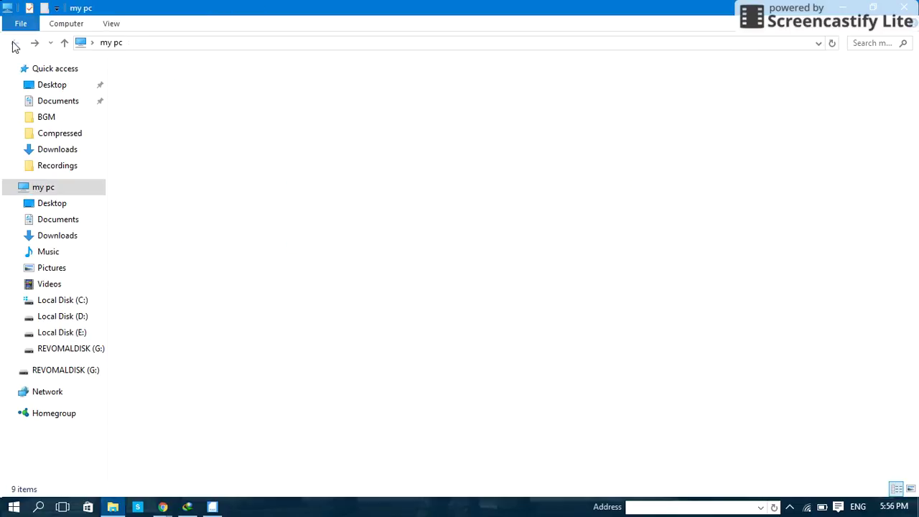
pyautogui.doubleClick(197, 241)
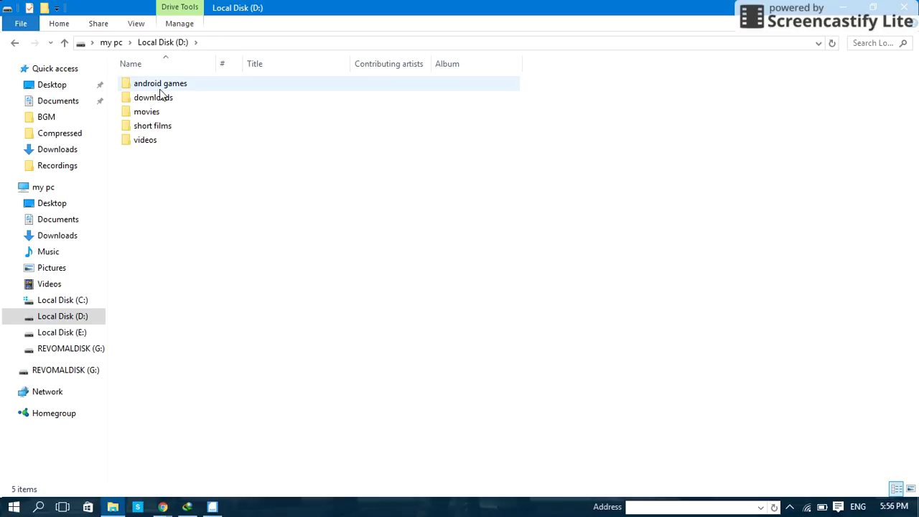
pyautogui.doubleClick(165, 96)
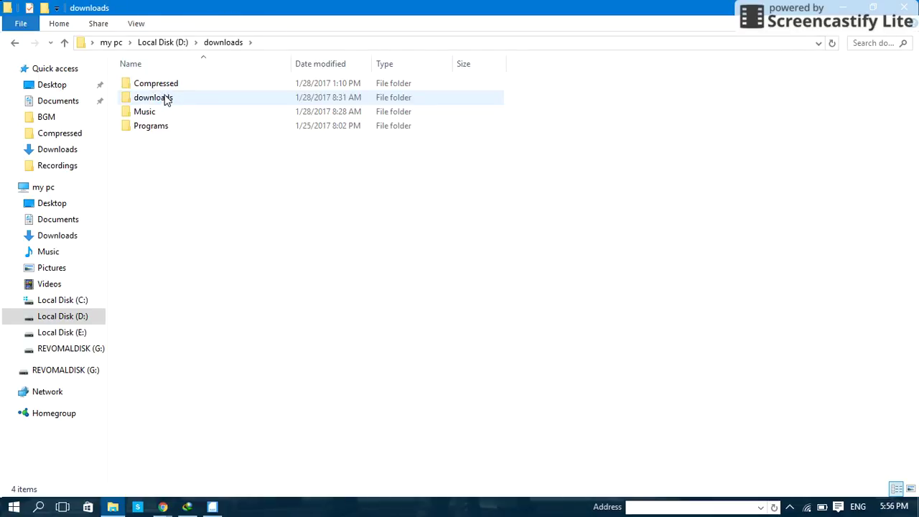
pyautogui.click(151, 102)
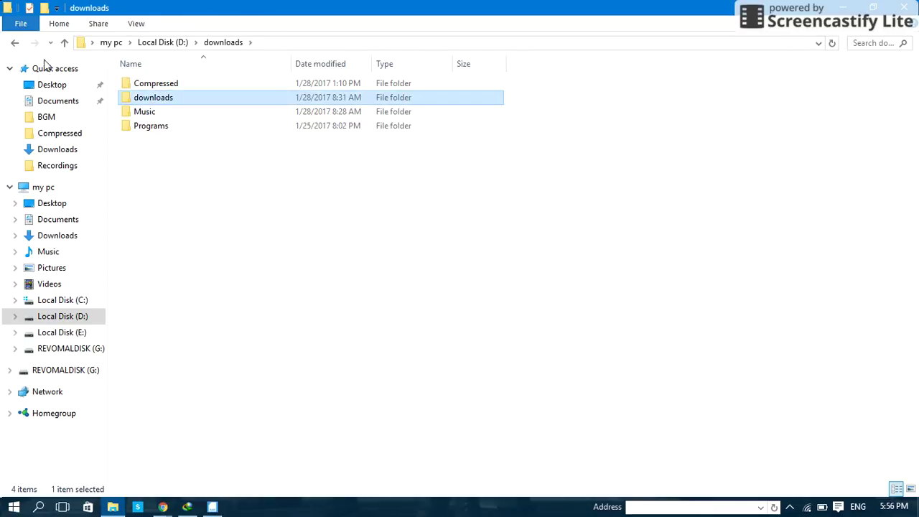
pyautogui.click(14, 42)
pyautogui.click(15, 42)
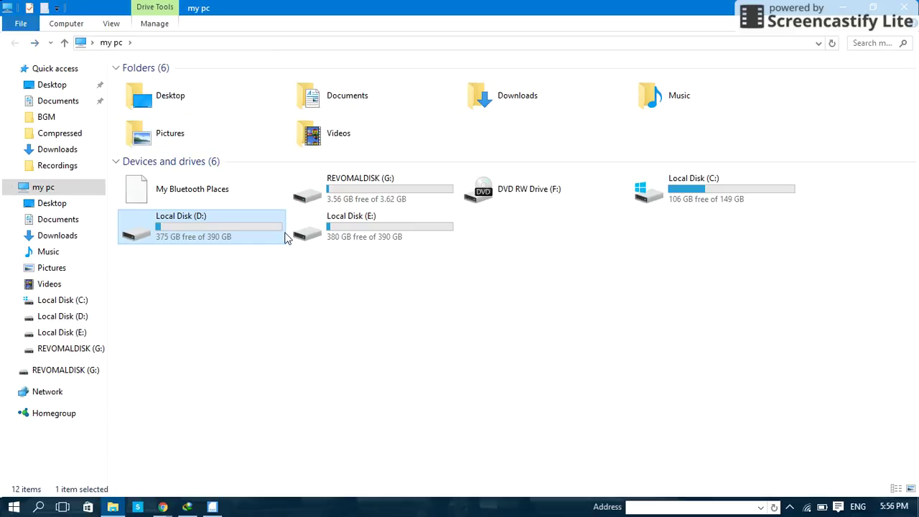
pyautogui.doubleClick(354, 232)
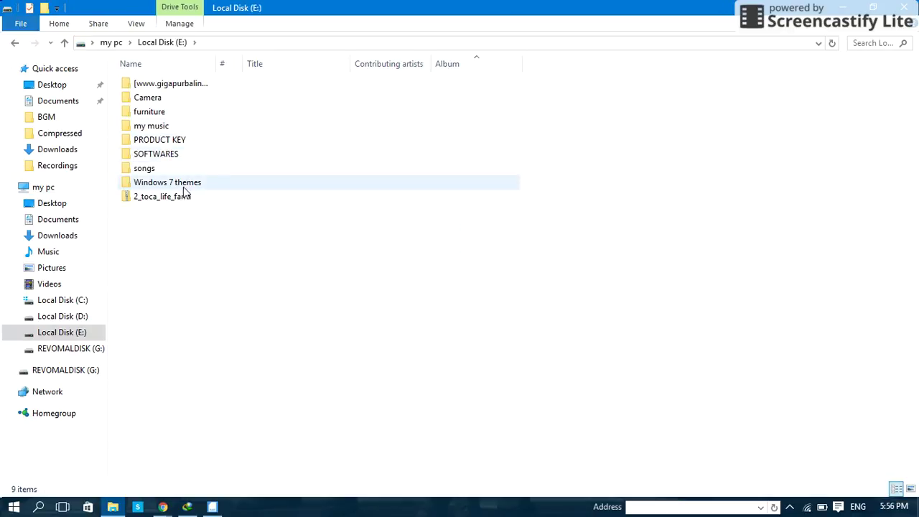
pyautogui.doubleClick(180, 155)
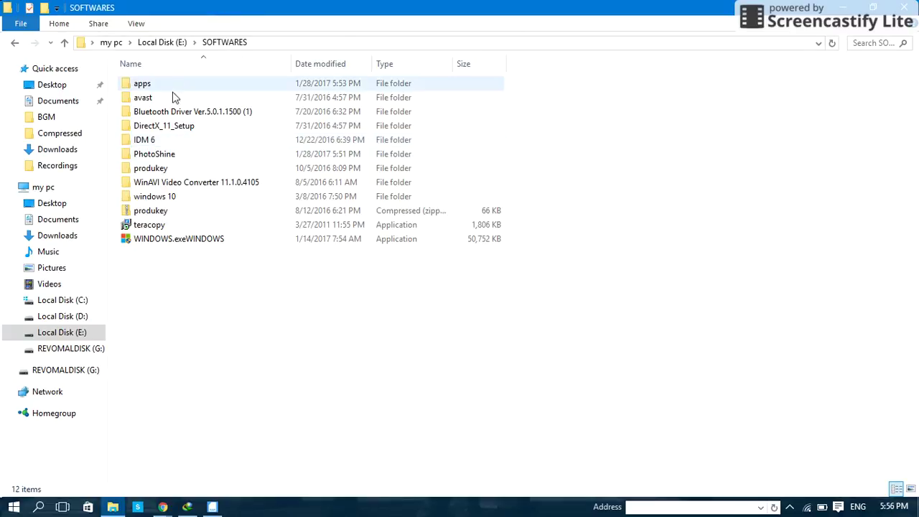
pyautogui.doubleClick(169, 87)
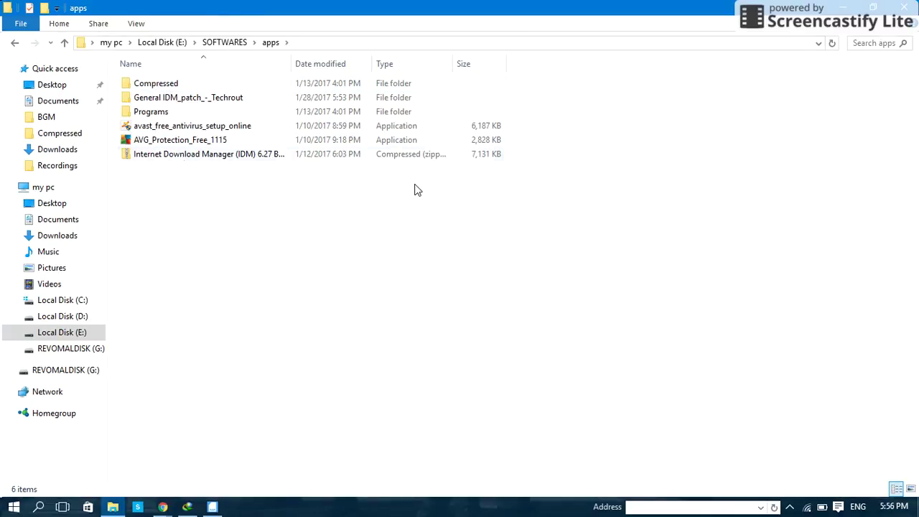
# Step: Open the IDM 6.27 Build 2 zip and the folder inside it
pyautogui.doubleClick(304, 159)
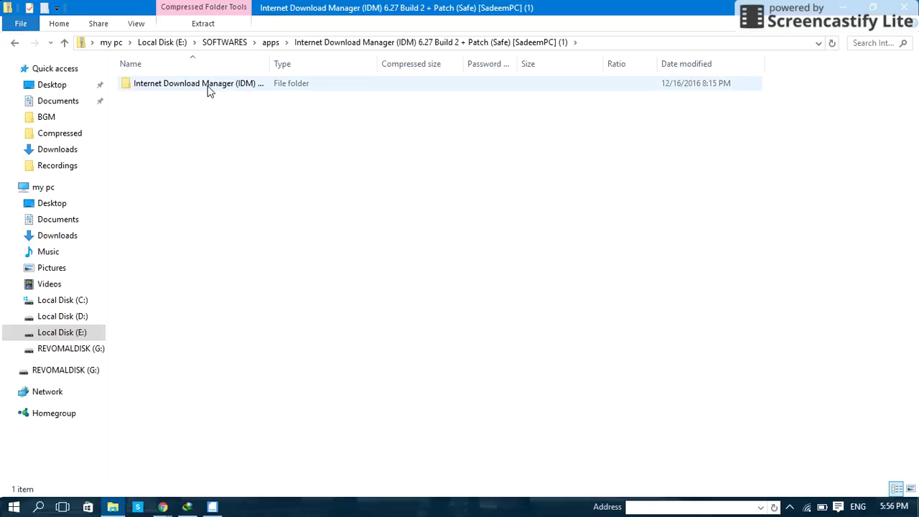
pyautogui.click(208, 87)
pyautogui.doubleClick(208, 88)
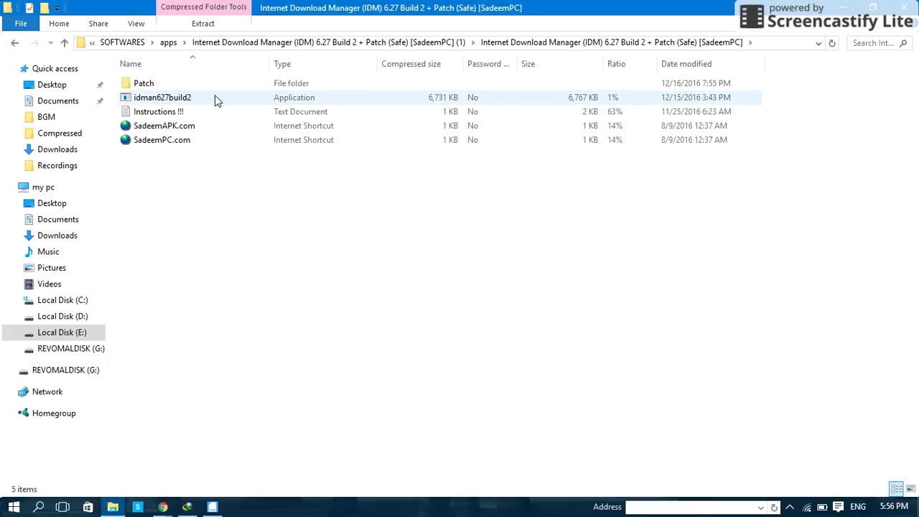
pyautogui.rightClick(214, 95)
pyautogui.click(210, 224)
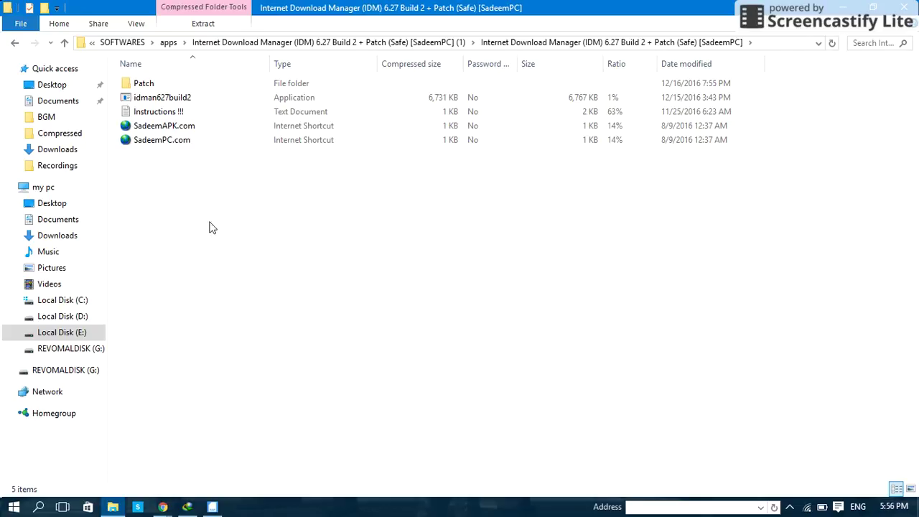
# Step: Extract all 8 files from the zip to the suggested folder
pyautogui.doubleClick(167, 100)
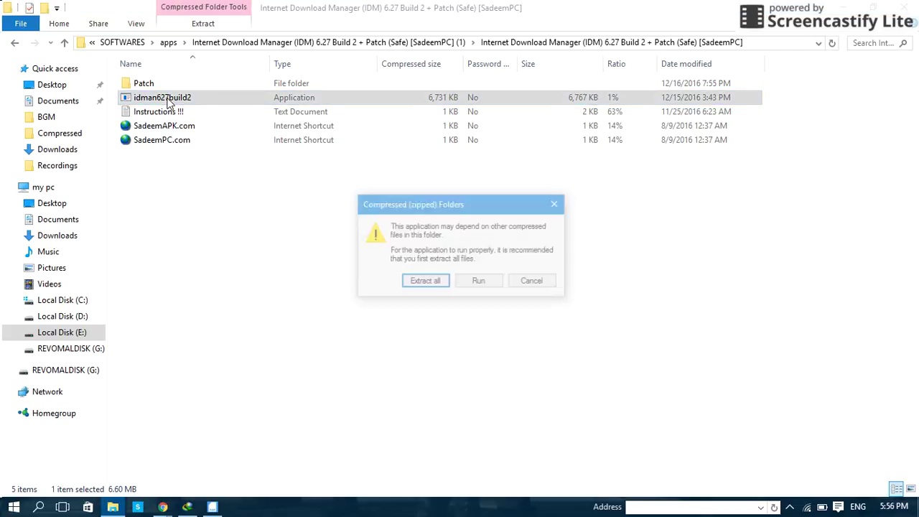
pyautogui.click(438, 282)
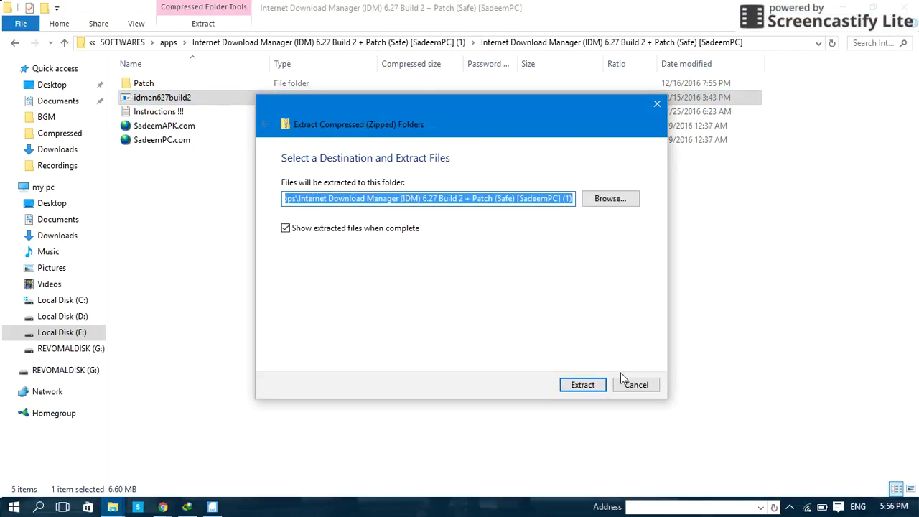
pyautogui.click(592, 386)
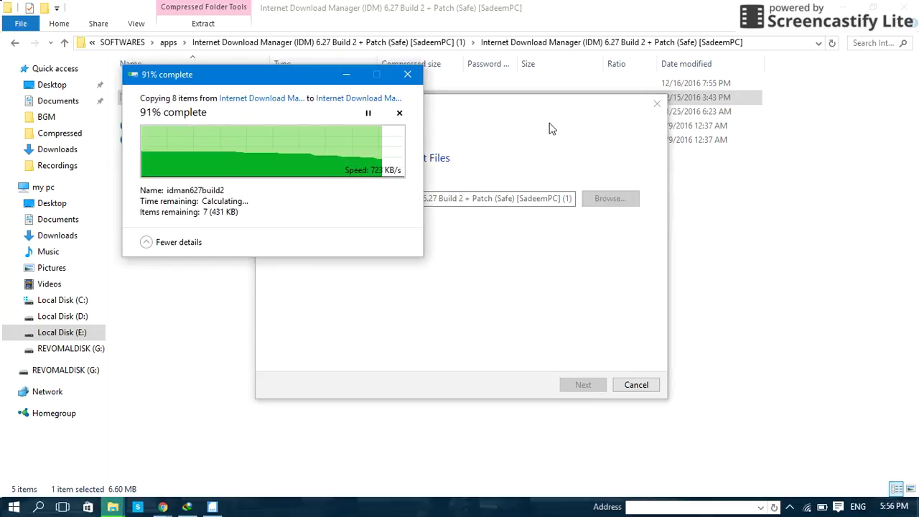
pyautogui.moveTo(294, 81); pyautogui.dragTo(307, 65)
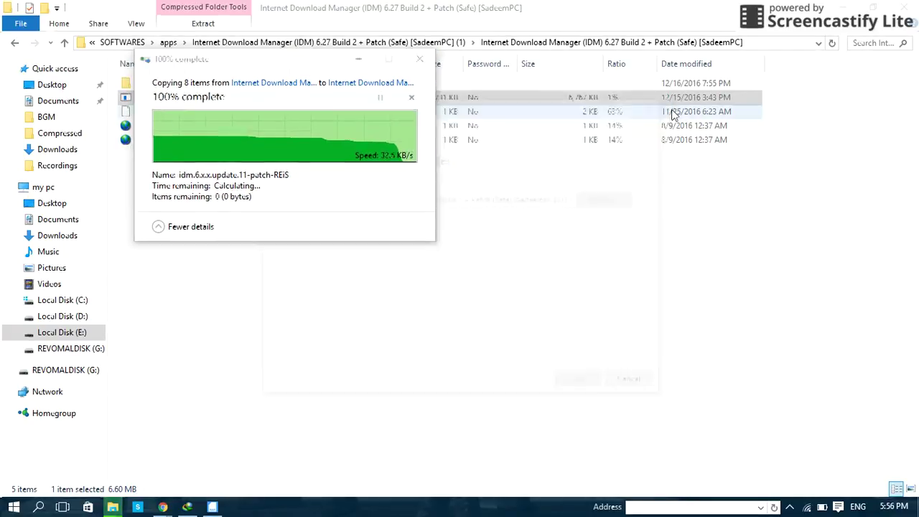
# Step: Open the extracted IDM 6.27 folder, try the idman627build2 installer, and close RAR Opener
pyautogui.doubleClick(314, 87)
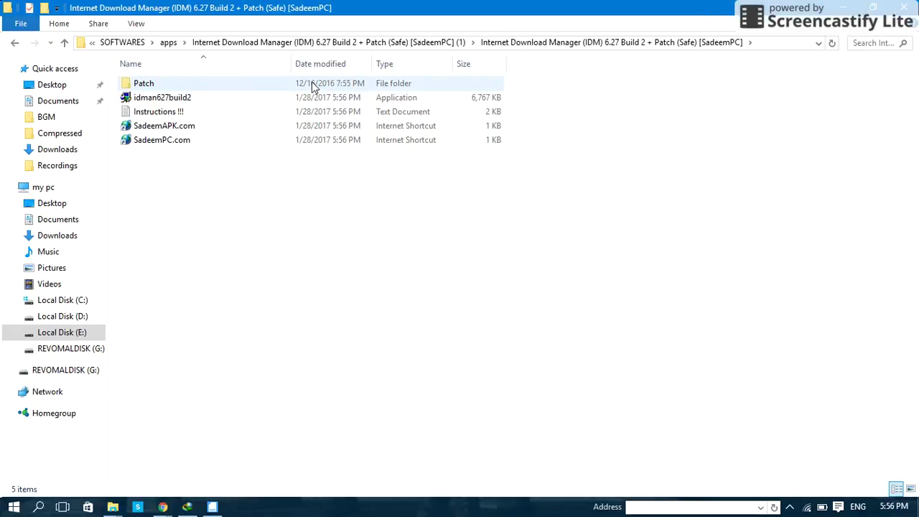
pyautogui.doubleClick(224, 99)
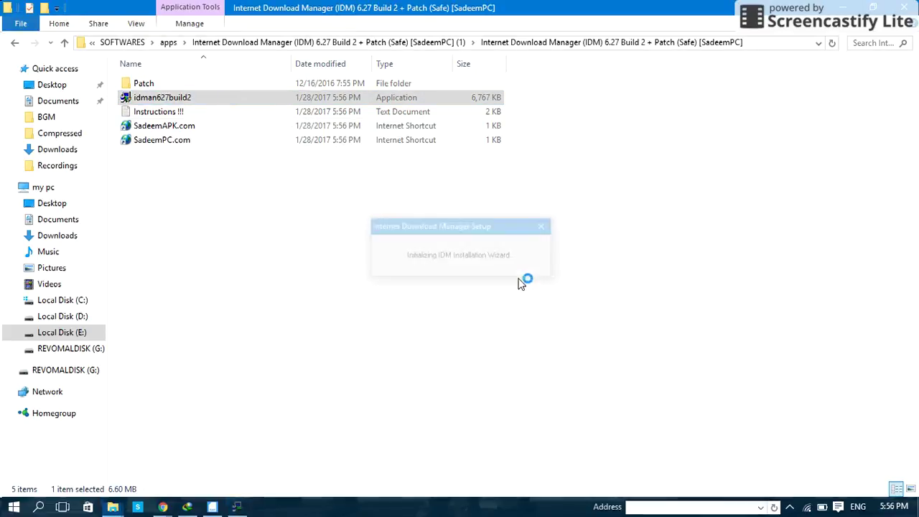
pyautogui.click(451, 280)
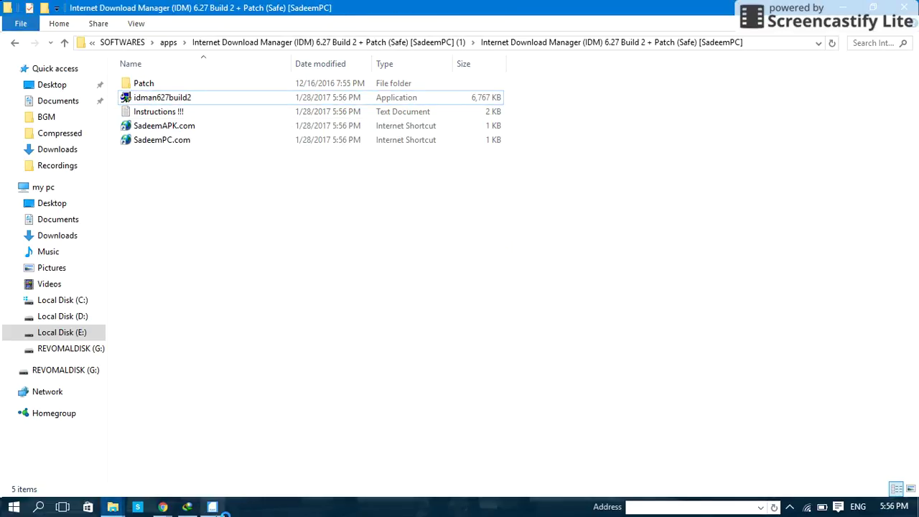
pyautogui.moveTo(213, 506)
pyautogui.click(252, 407)
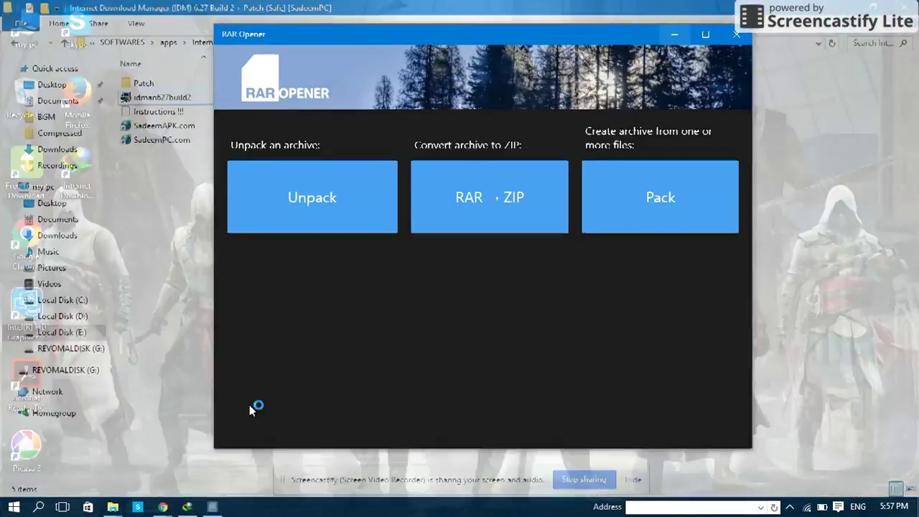
# Step: Copy both patch programs from the Patch folder, then relaunch idman627build2 from the IDM folder
pyautogui.doubleClick(168, 85)
pyautogui.doubleClick(170, 85)
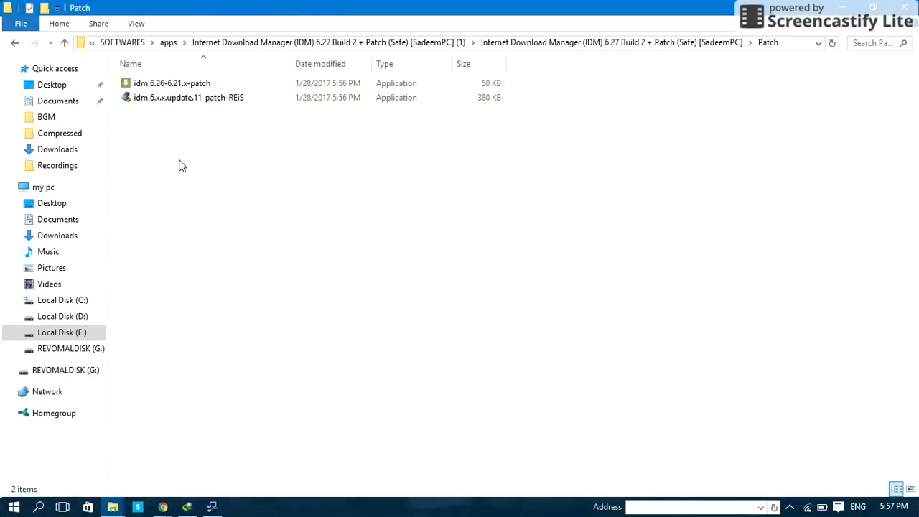
pyautogui.moveTo(180, 166); pyautogui.dragTo(178, 90)
pyautogui.rightClick(178, 90)
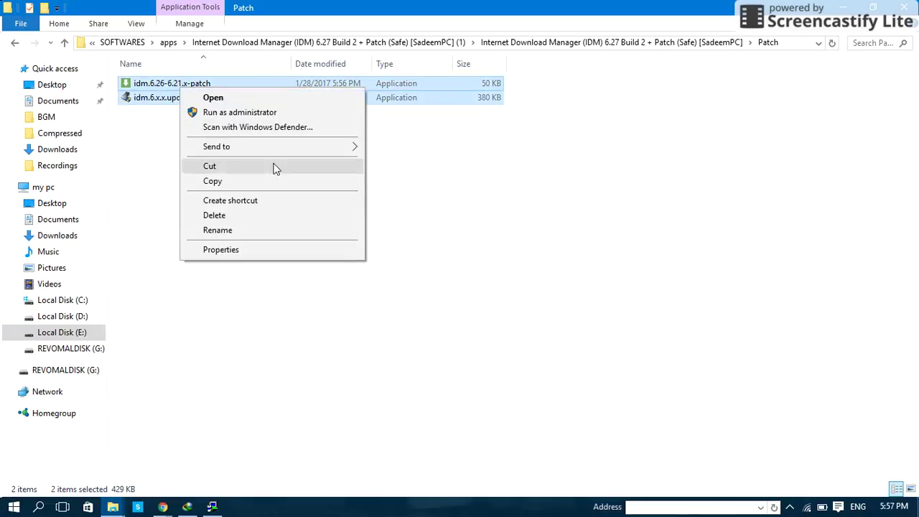
pyautogui.click(224, 184)
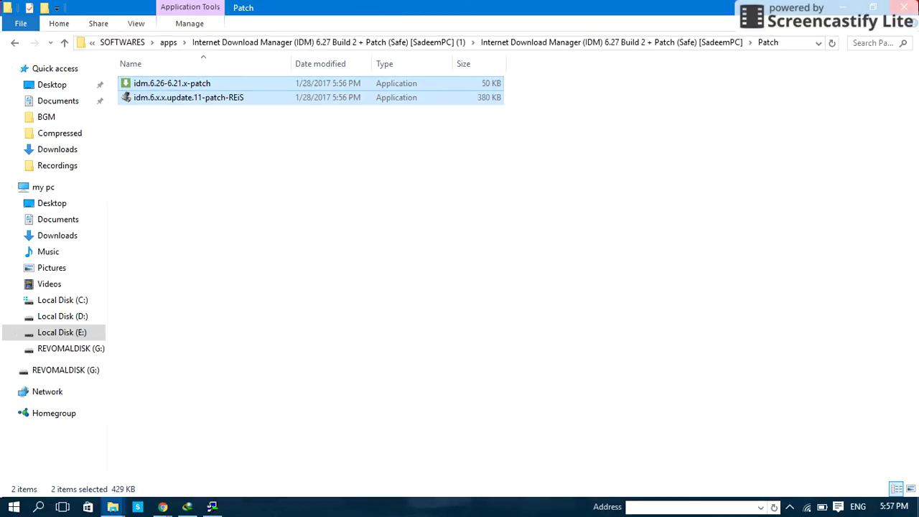
pyautogui.press('BackSpace')
pyautogui.press('Return')
# Step: Dismiss the IDM-running notice and exit Internet Download Manager Setup without installing
pyautogui.moveTo(912, 4); pyautogui.dragTo(542, 186)
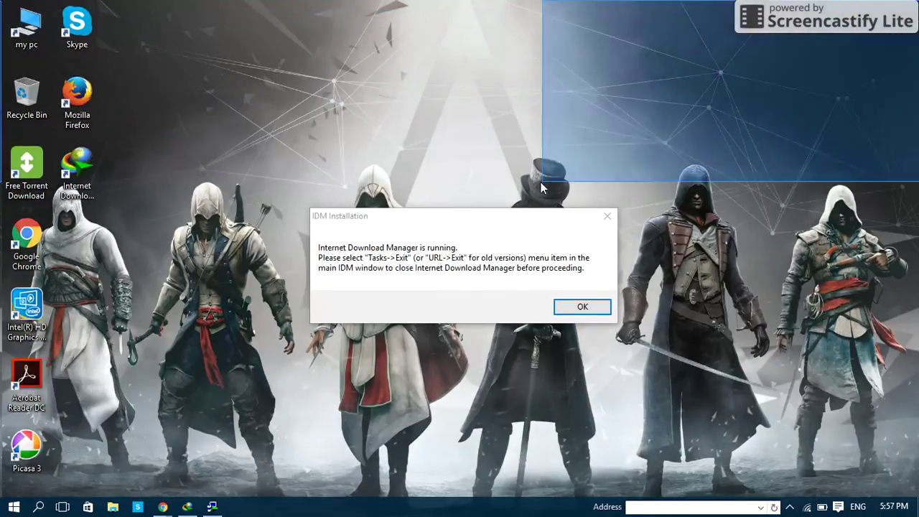
pyautogui.click(581, 306)
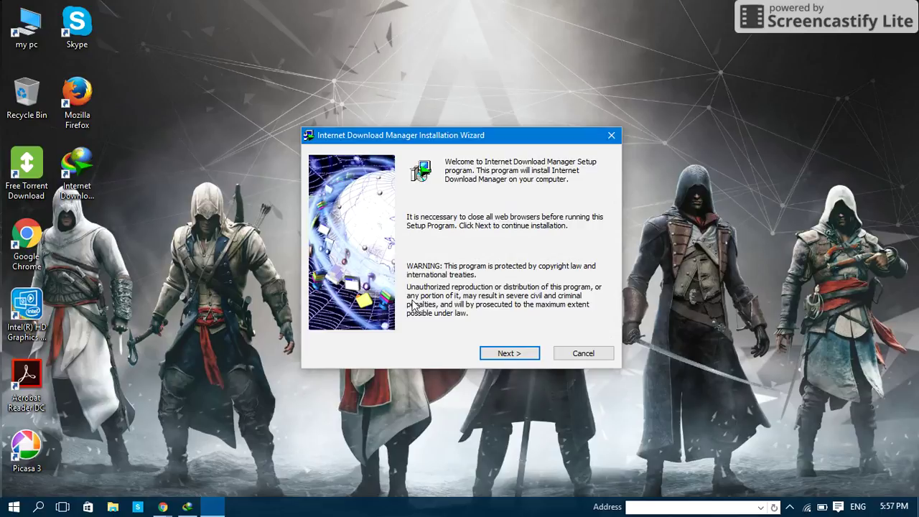
pyautogui.click(578, 354)
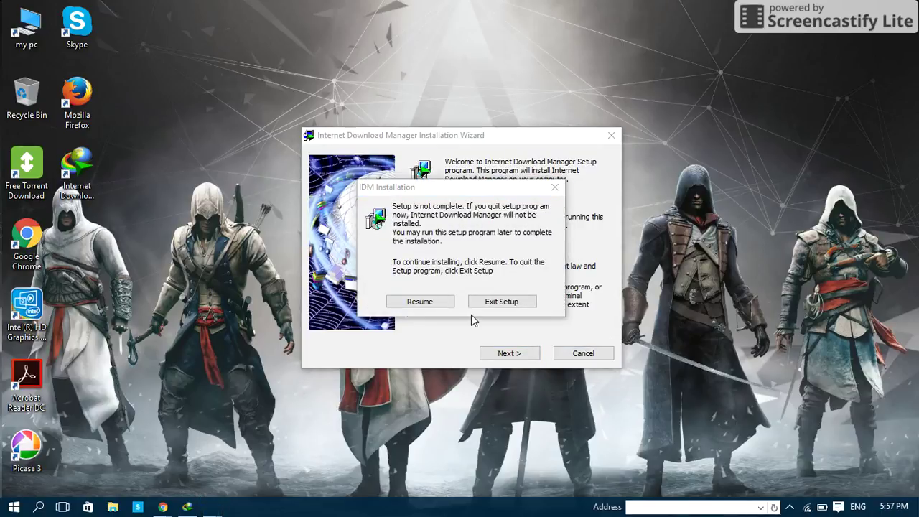
pyautogui.click(497, 303)
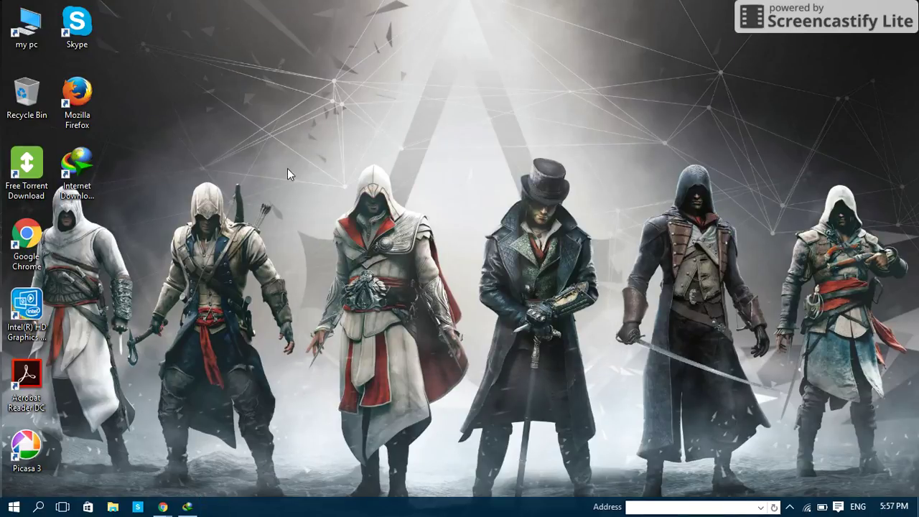
# Step: Use the IDM desktop shortcut's properties to reach its Program Files install folder
pyautogui.rightClick(78, 185)
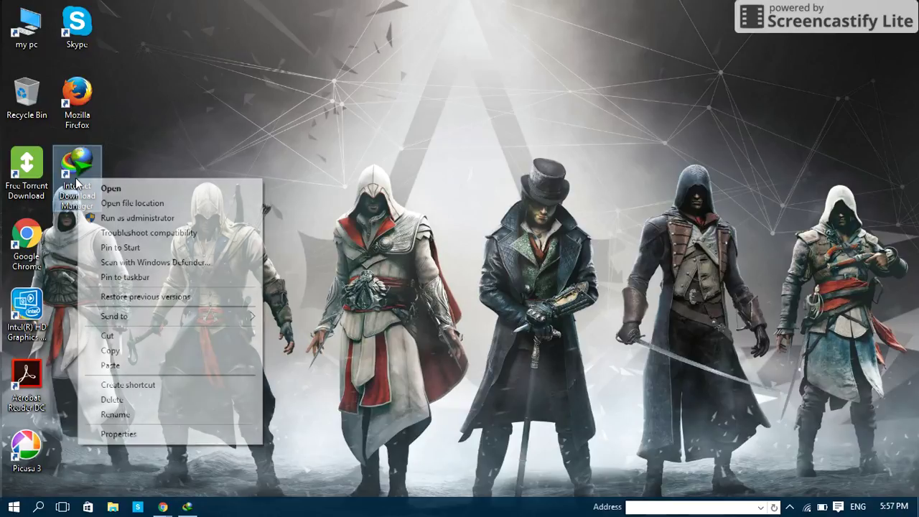
pyautogui.click(118, 434)
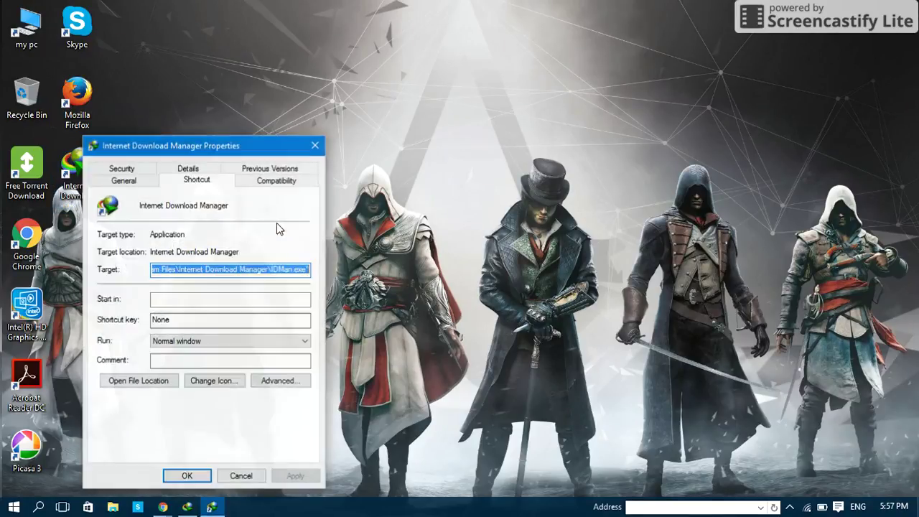
pyautogui.click(139, 385)
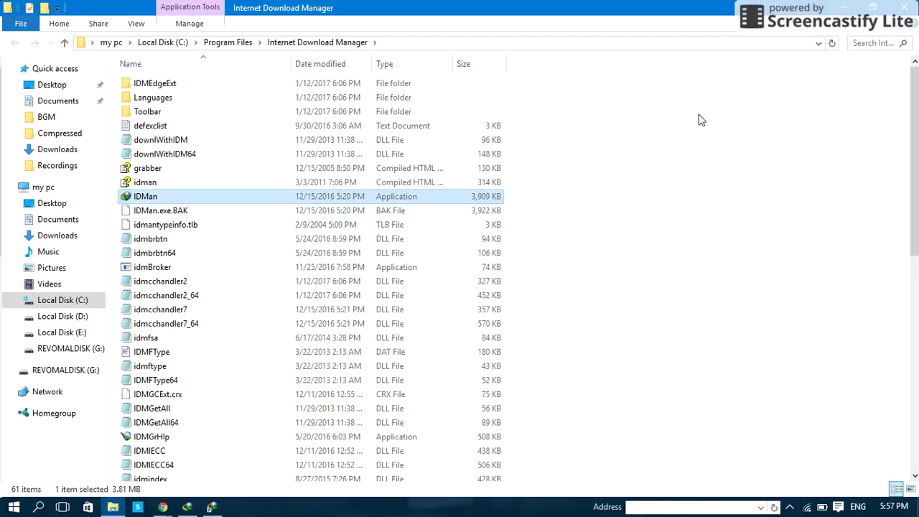
# Step: Paste both patches into the Internet Download Manager folder with admin permission and run idm.6.26-6.21.x-patch
pyautogui.hotkey('ctrl', 'v')
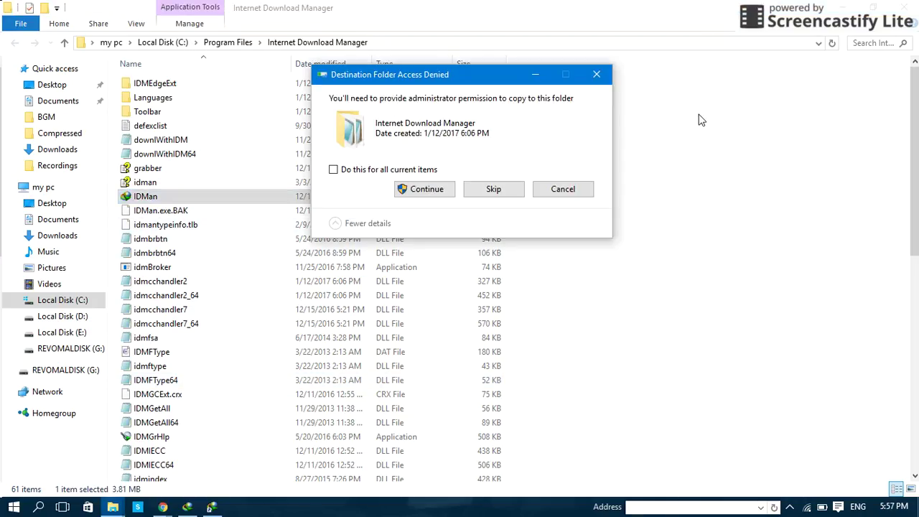
pyautogui.click(423, 192)
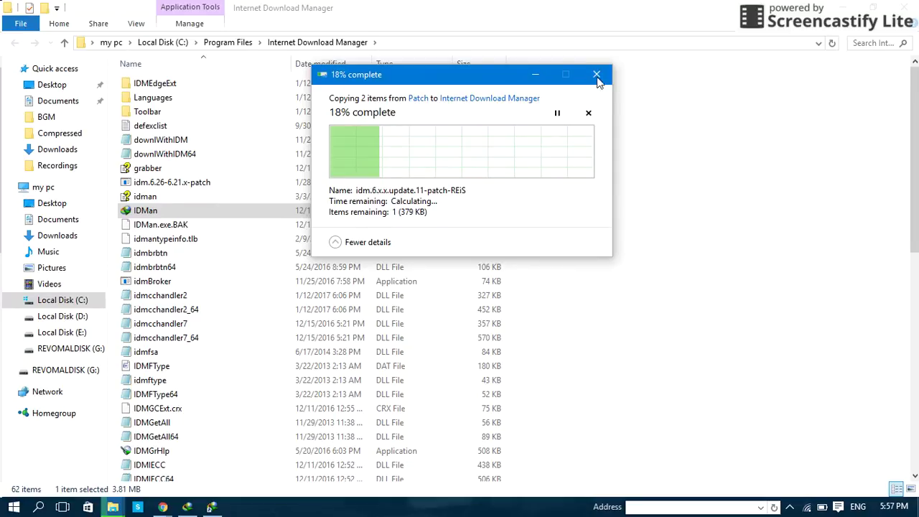
pyautogui.click(605, 177)
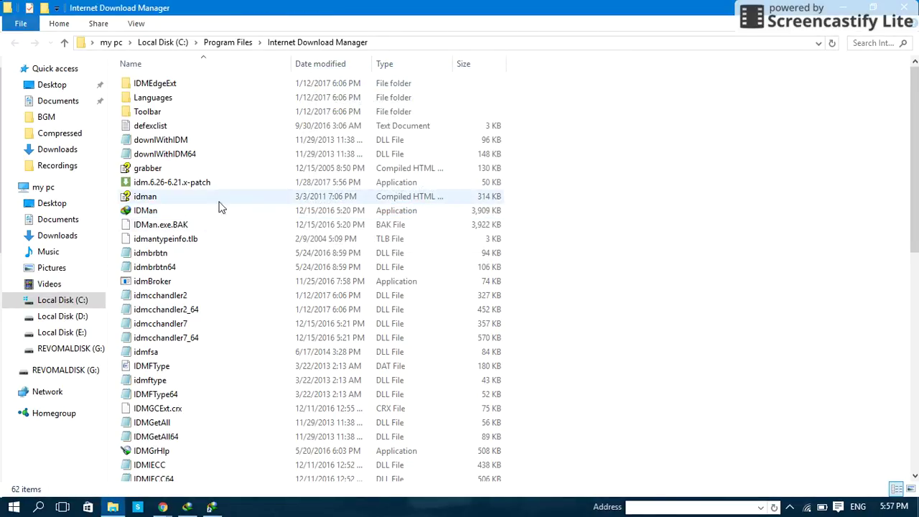
pyautogui.doubleClick(199, 185)
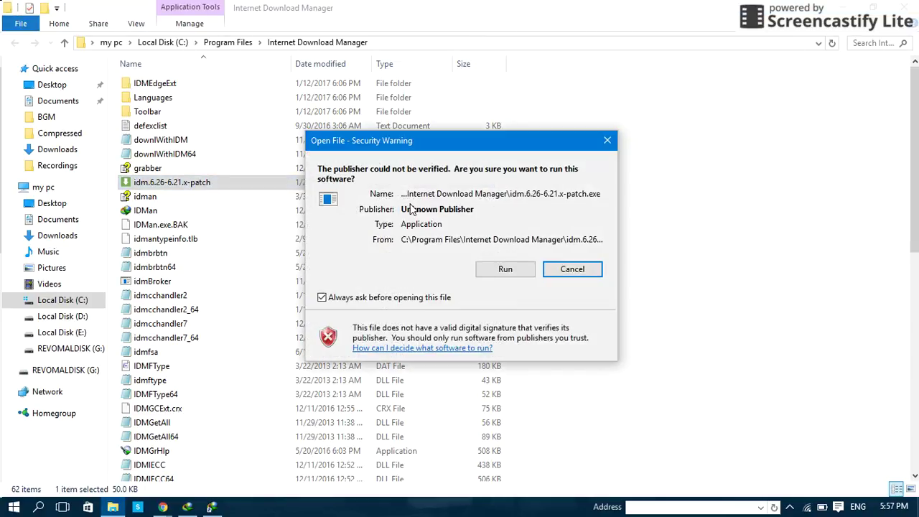
# Step: Allow the 6.26 patch to run, enter a first and last name, and apply it
pyautogui.click(517, 273)
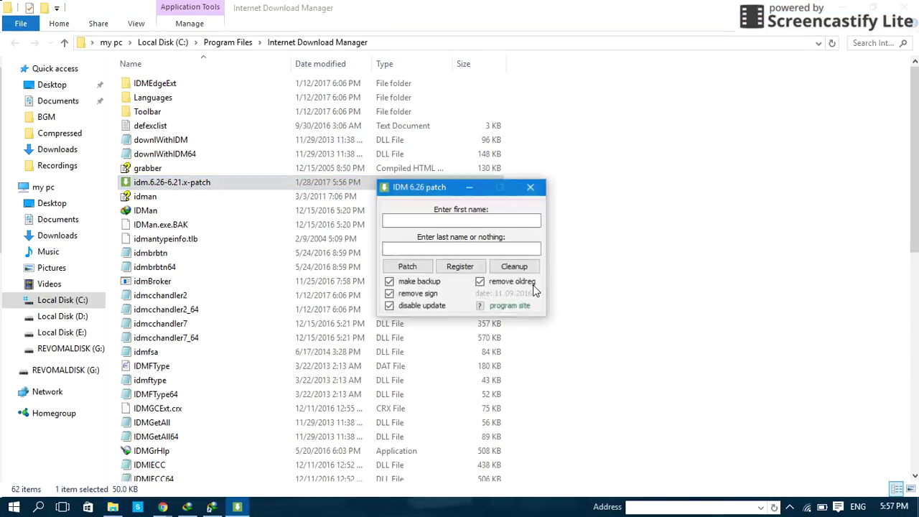
pyautogui.click(479, 223)
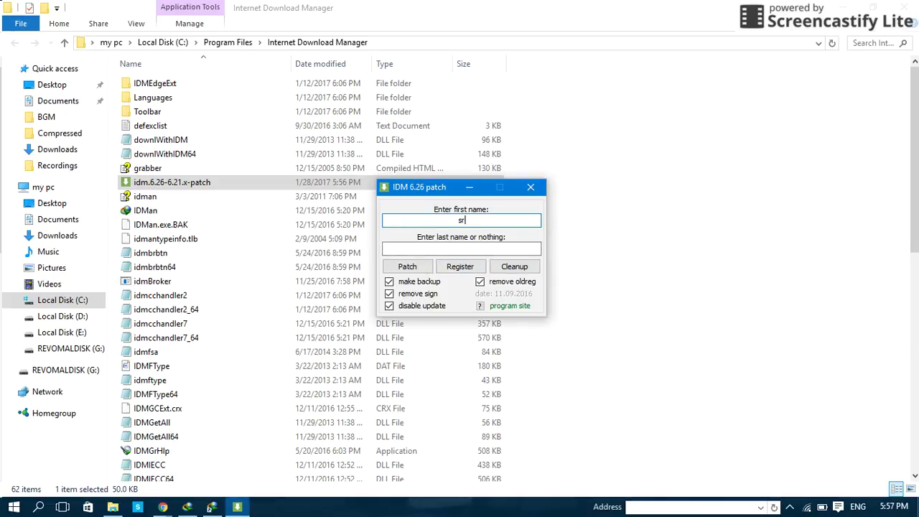
pyautogui.click(478, 249)
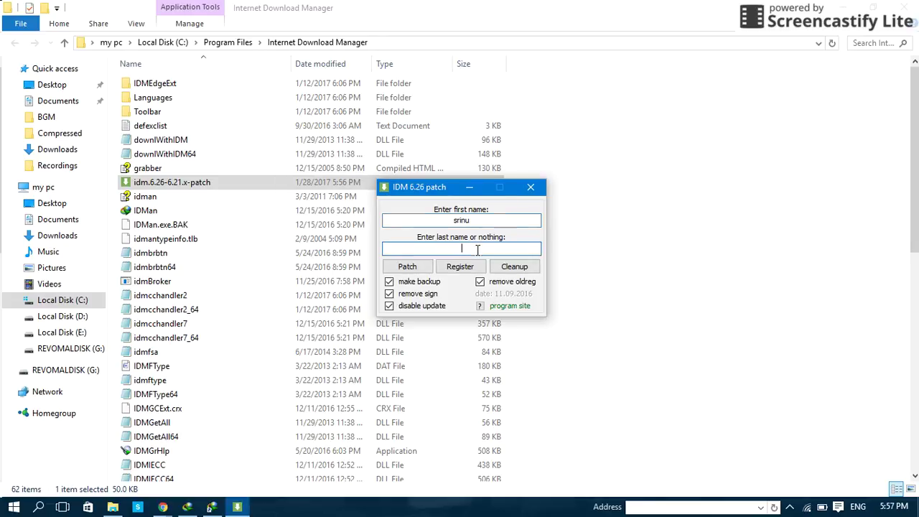
pyautogui.write('srinivas')
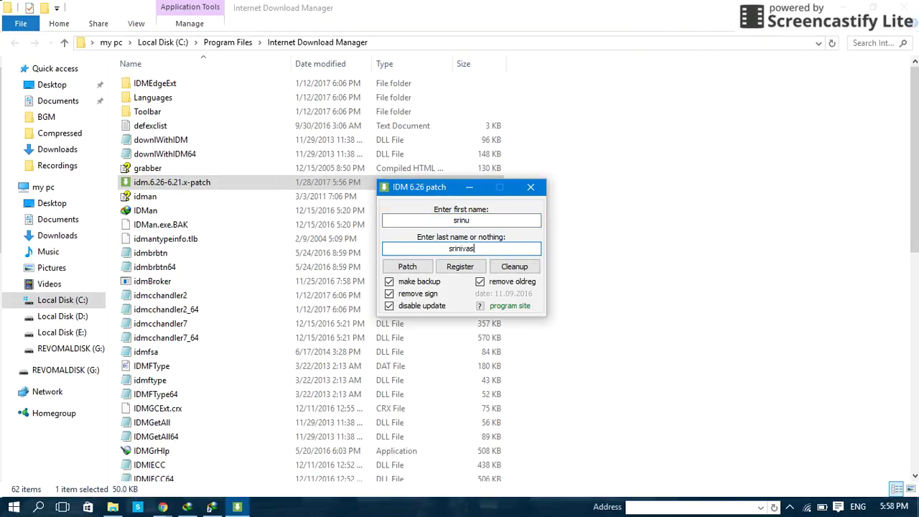
pyautogui.click(415, 267)
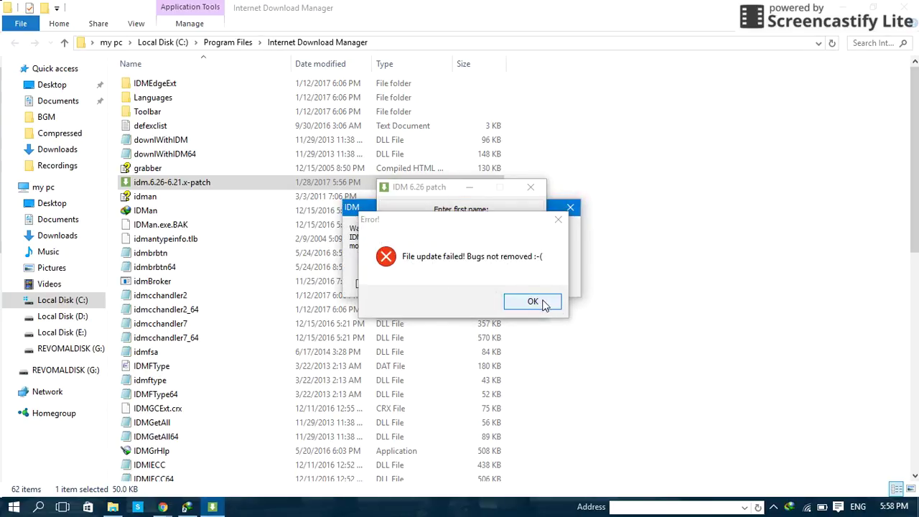
# Step: Dismiss the patch error and warnings, then close the patch, IDM 6.27 and shortcut Properties
pyautogui.click(532, 301)
pyautogui.click(531, 187)
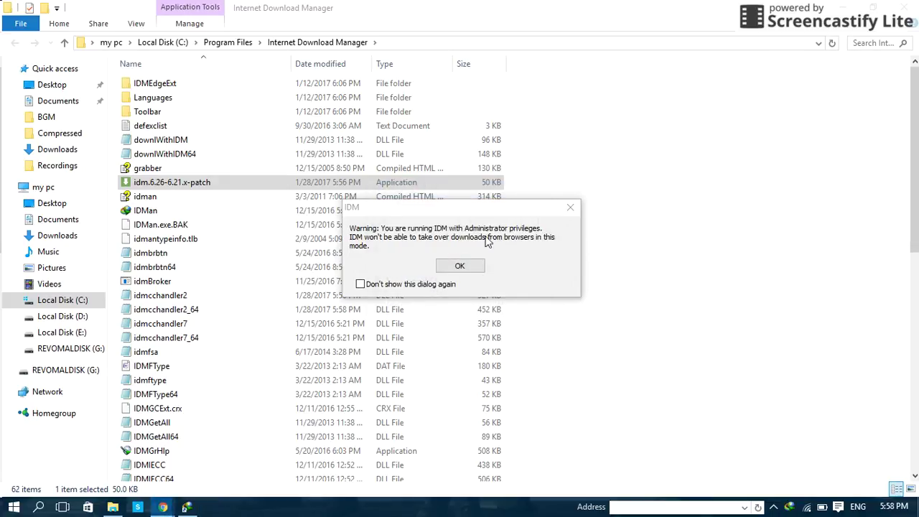
pyautogui.click(463, 267)
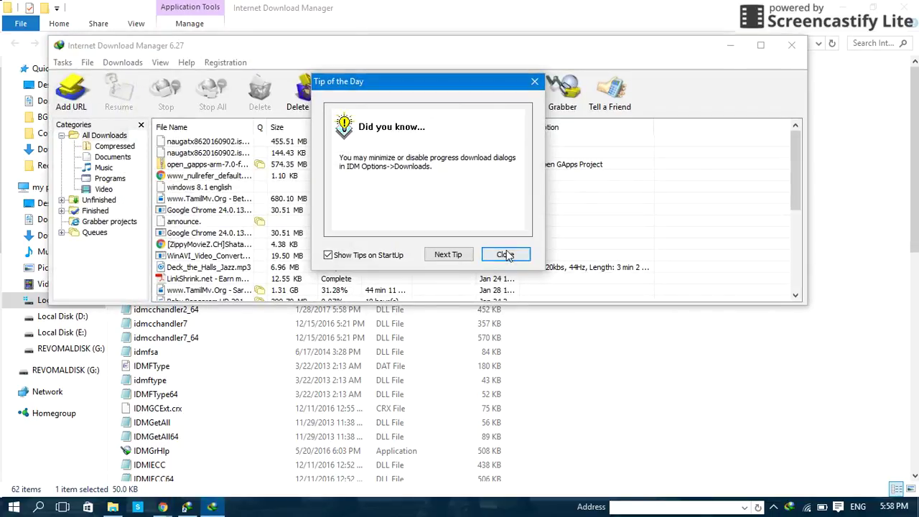
pyautogui.click(506, 253)
pyautogui.click(730, 44)
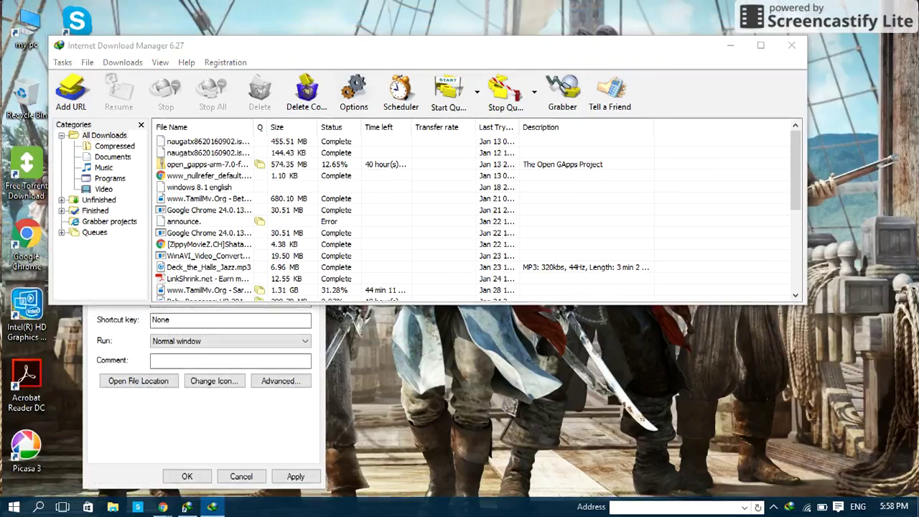
pyautogui.click(791, 45)
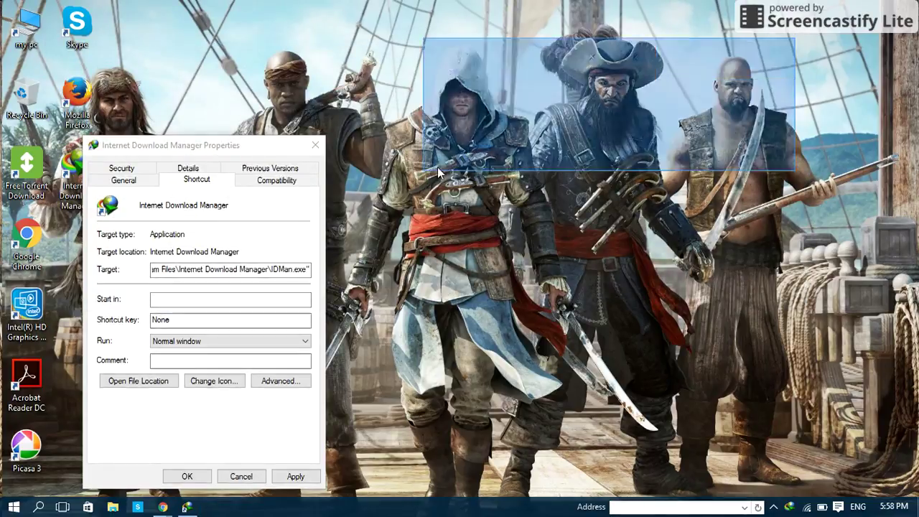
pyautogui.click(319, 146)
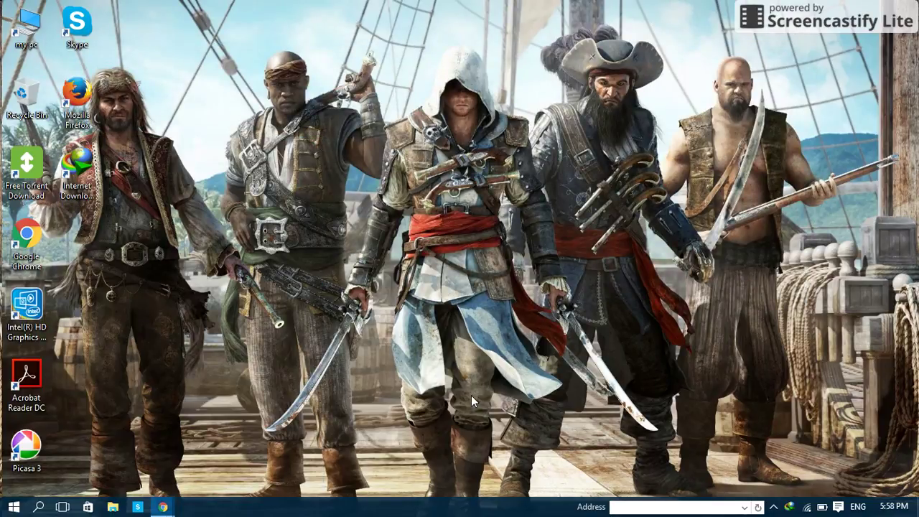
pyautogui.moveTo(165, 508)
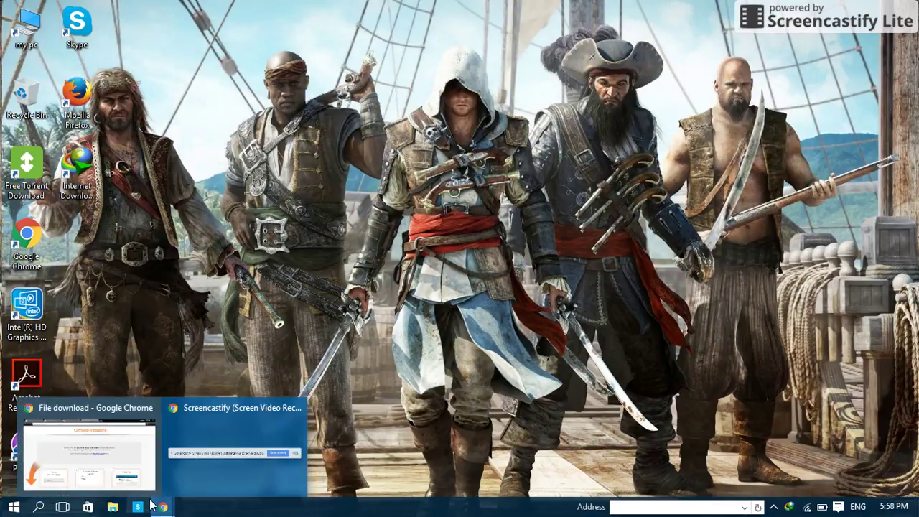